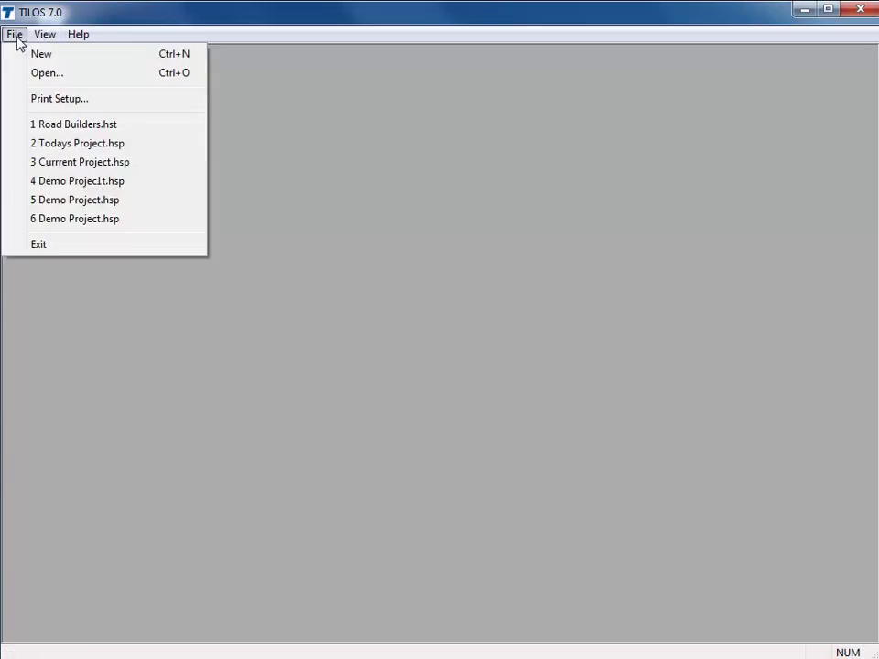
Start a new project from the Road Builders.hst template
click(32, 55)
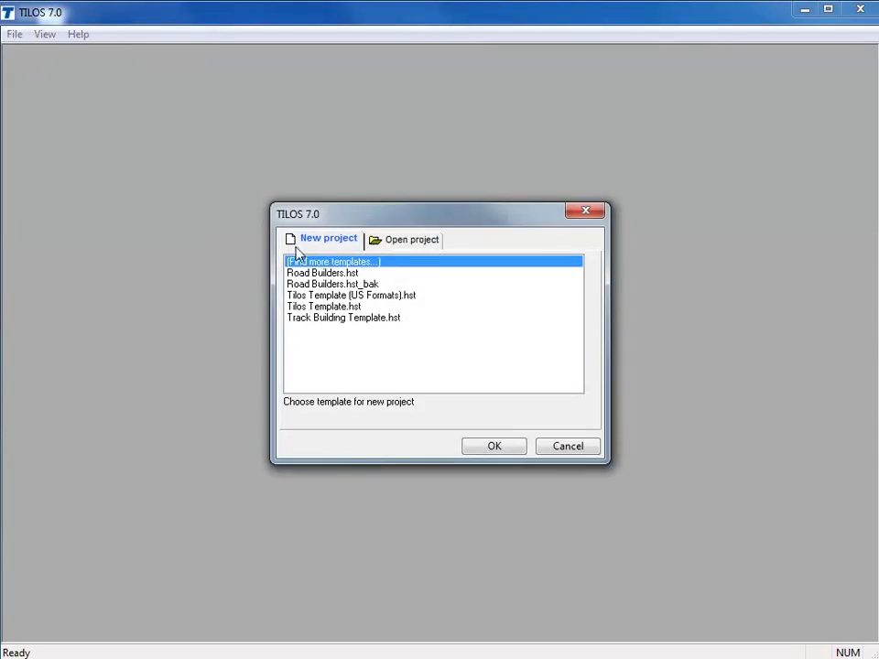
click(320, 275)
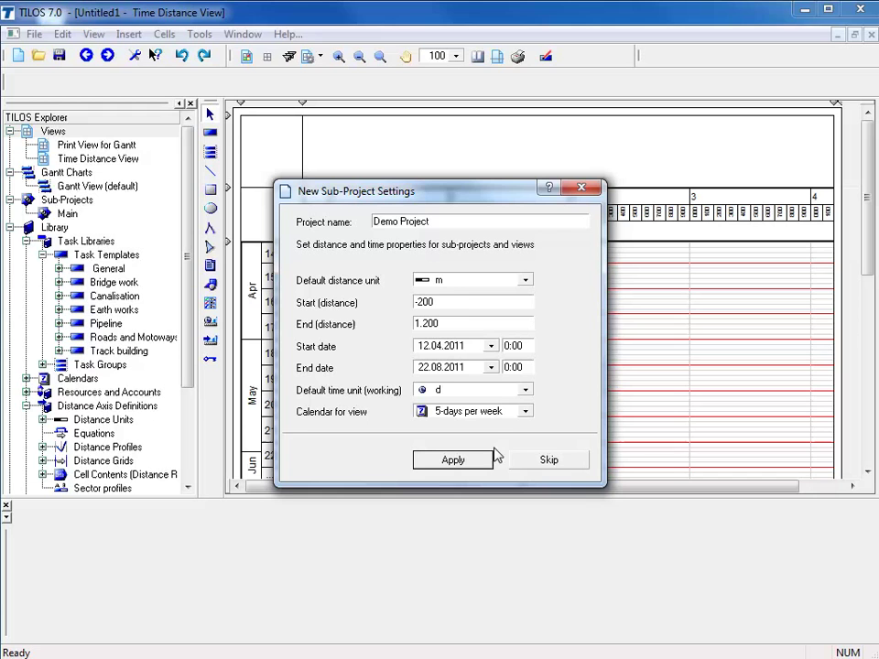
Change the project name to 'Todays Project' and the end distance to 4200
click(399, 225)
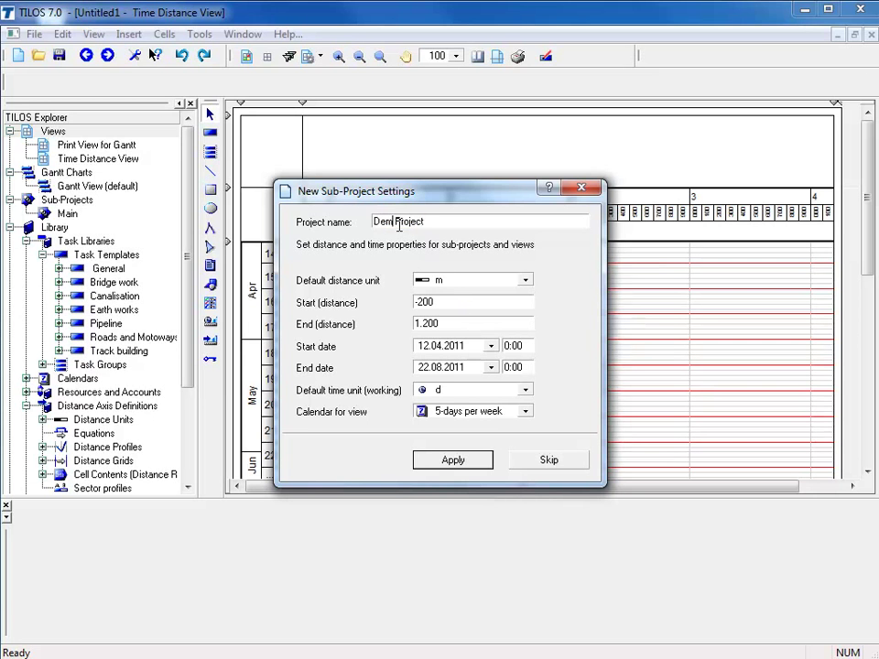
key(BackSpace)
key(BackSpace)
key(BackSpace)
text(To)
text(days)
double_click(448, 326)
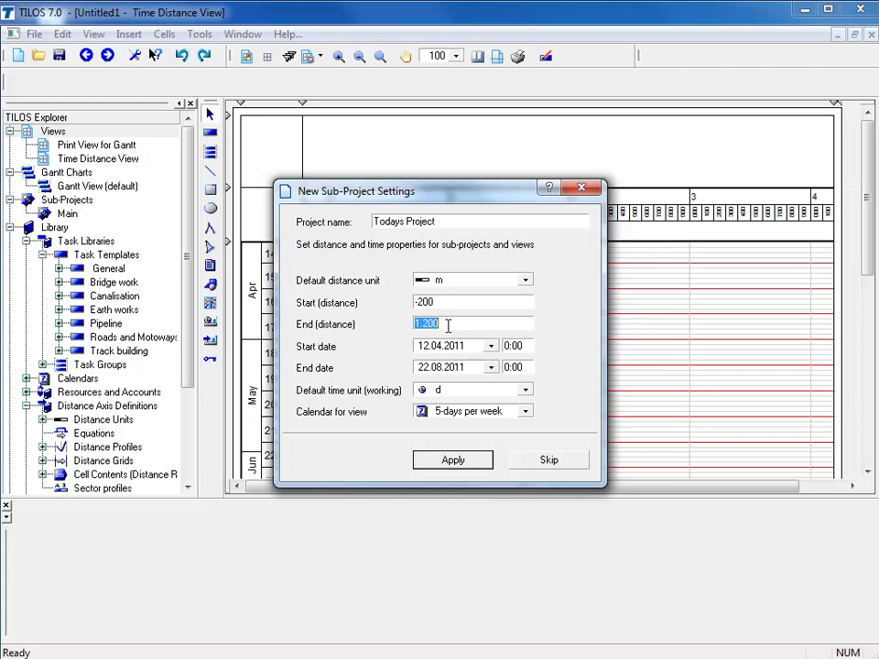
text(42)
text(00)
Pick 18.04.2011 as start date and 29.08.2011 as end date from the calendars
click(492, 347)
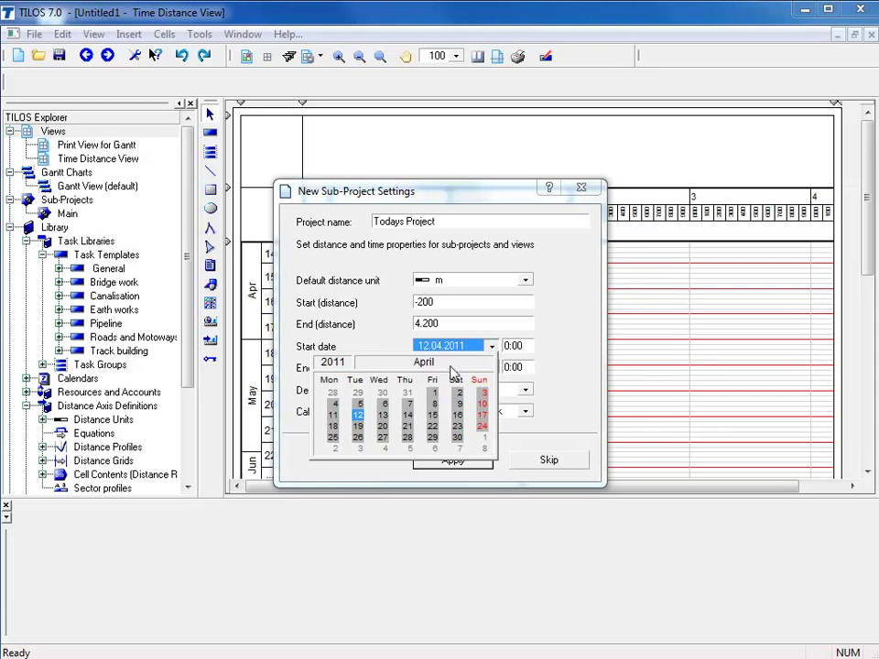
click(333, 425)
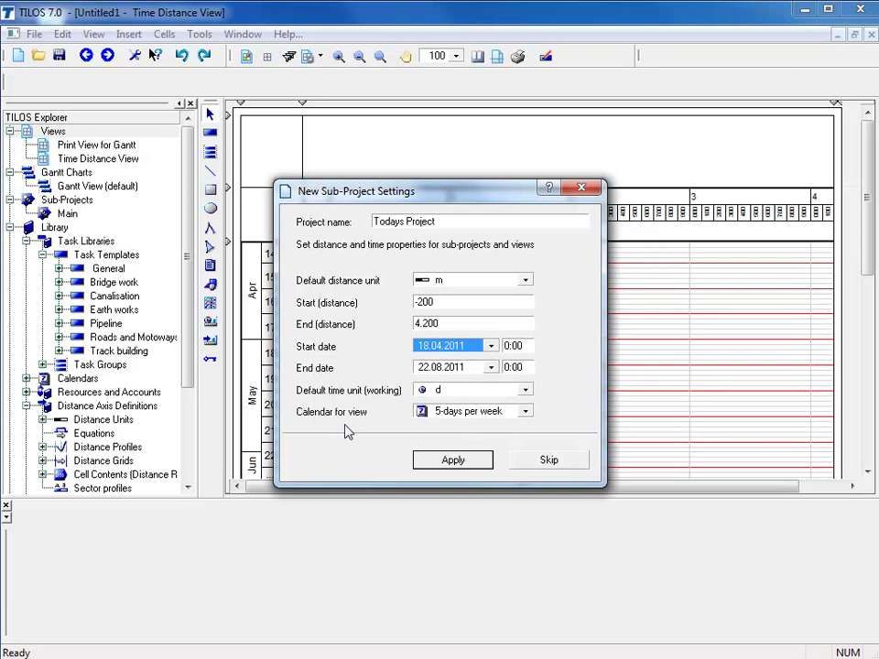
click(491, 368)
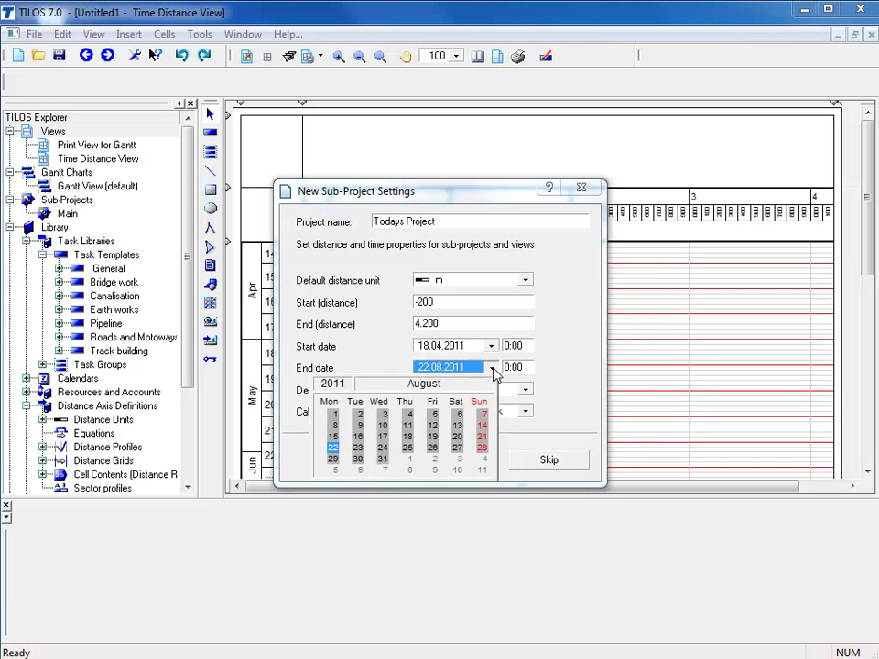
click(333, 460)
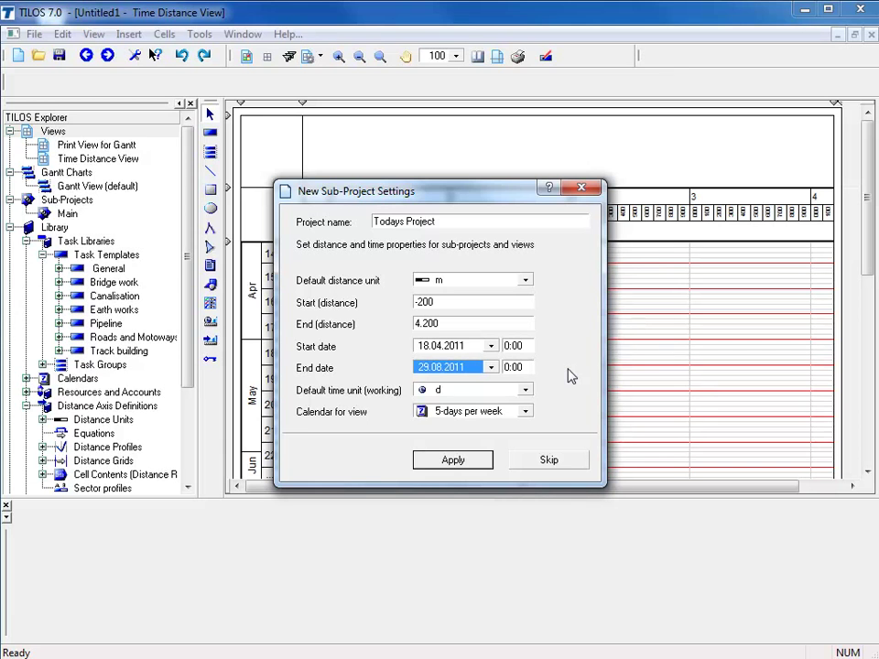
click(499, 394)
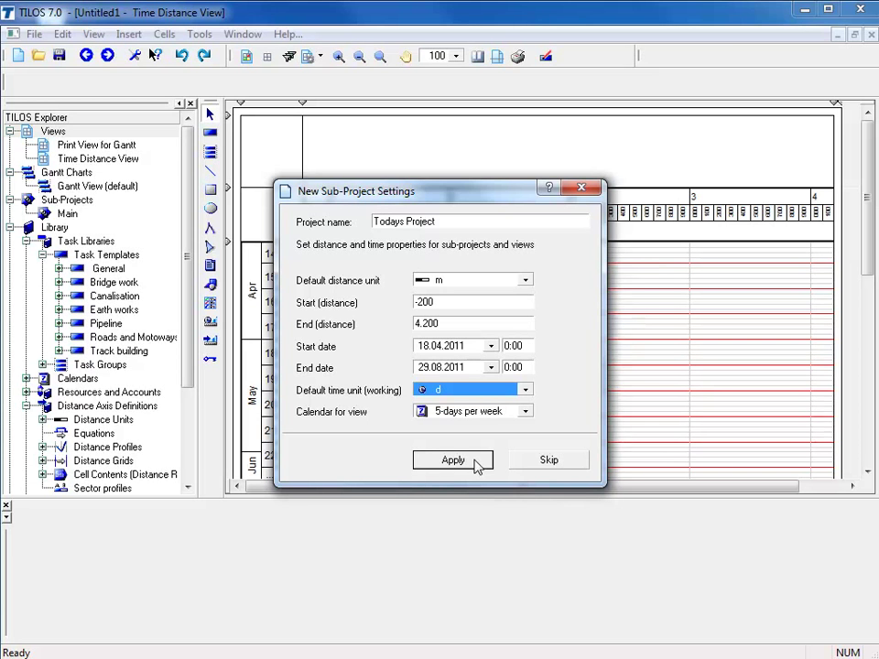
Apply the sub-project settings and save the project as Todays Project.hsp
click(453, 461)
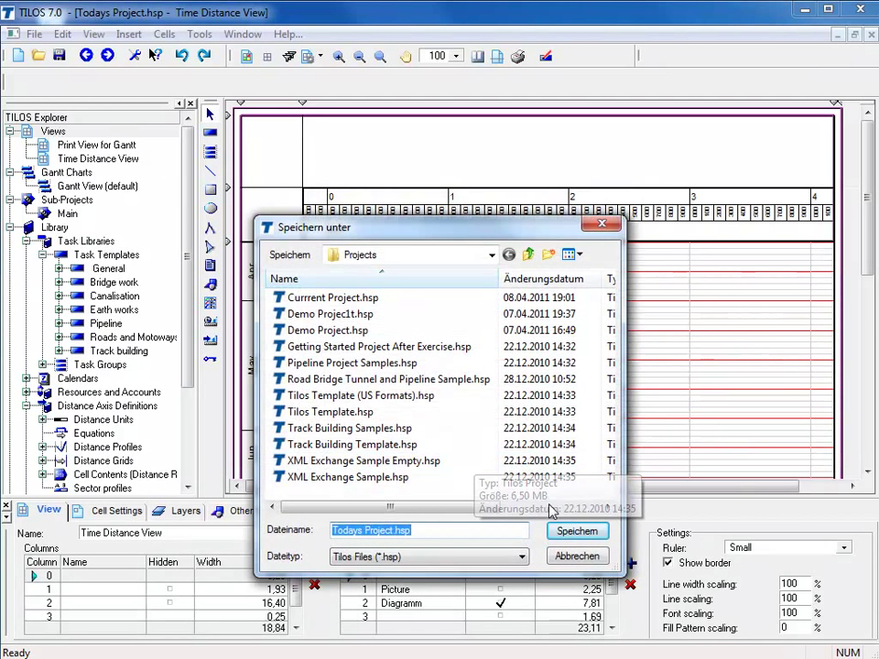
click(575, 532)
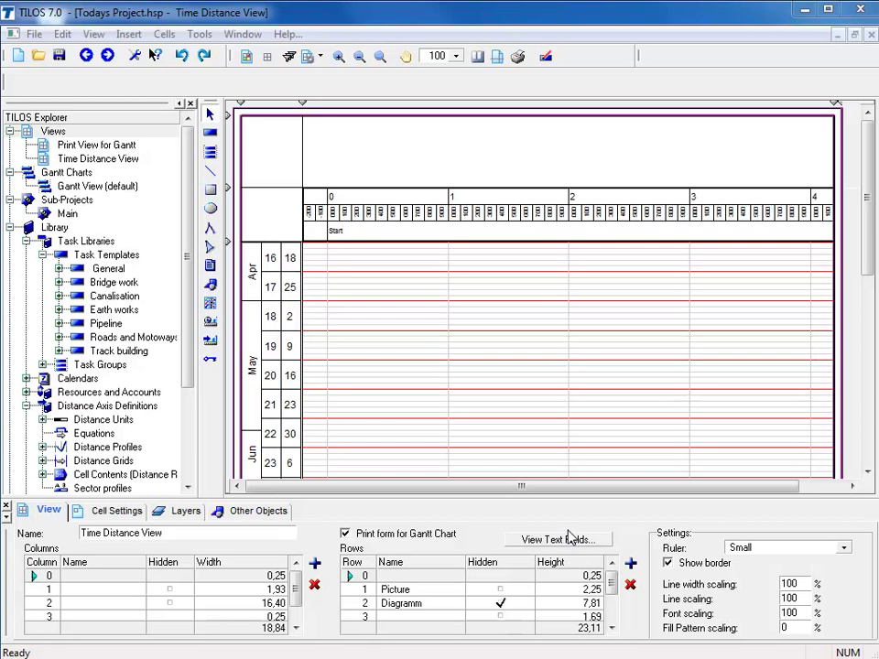
Select the main diagram cell of the Time Distance View to show its properties
click(412, 366)
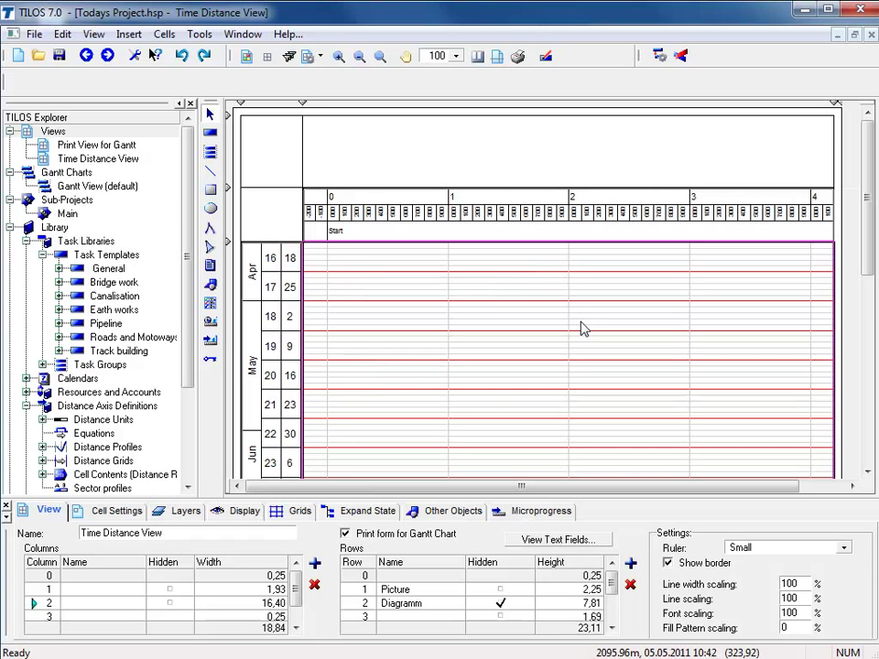
Select the empty Picture header cell above the distance scale
click(534, 165)
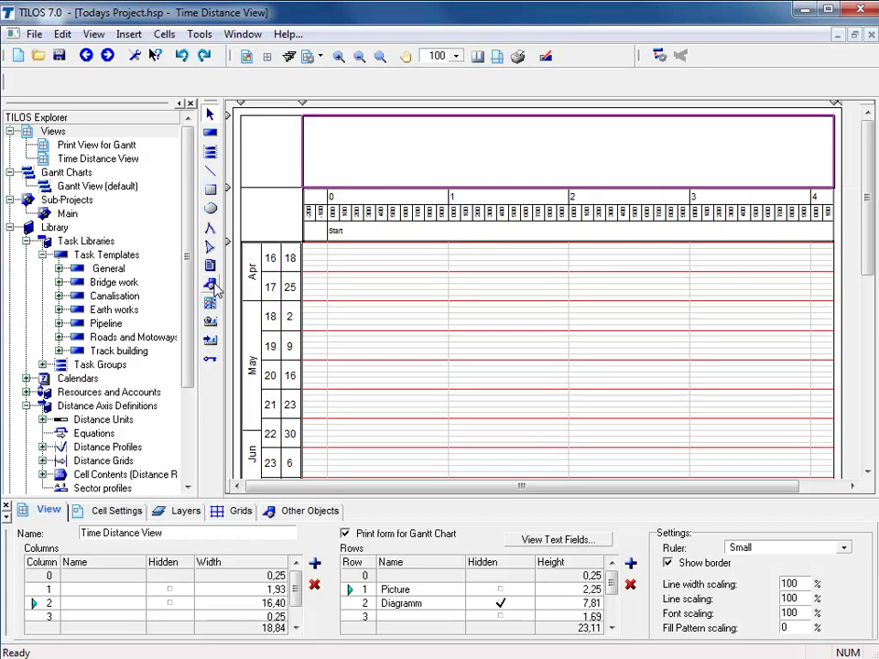
Draw a graphic object frame across the picture area with the Insert Graphic Object tool
click(212, 286)
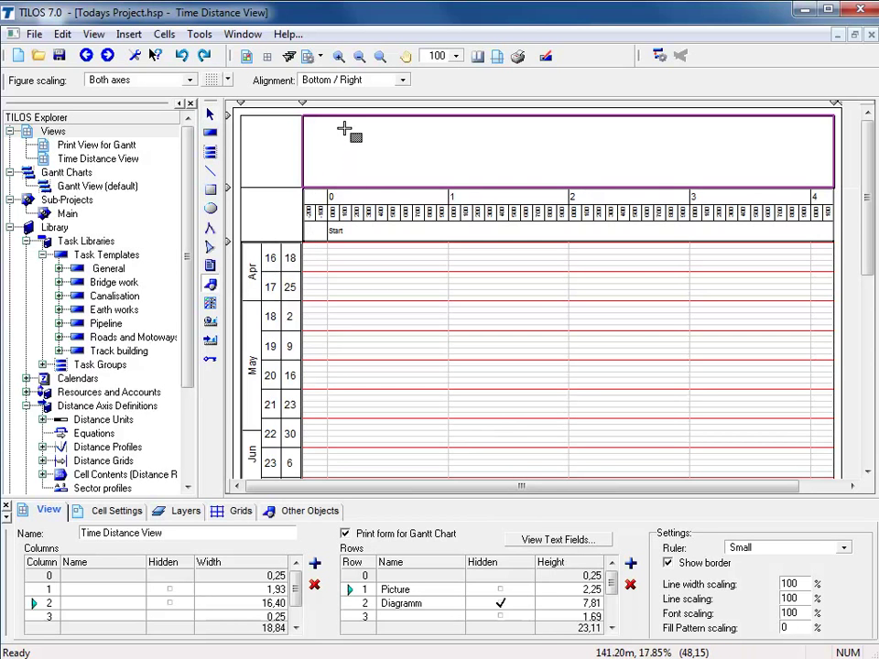
drag(344, 125, 500, 180)
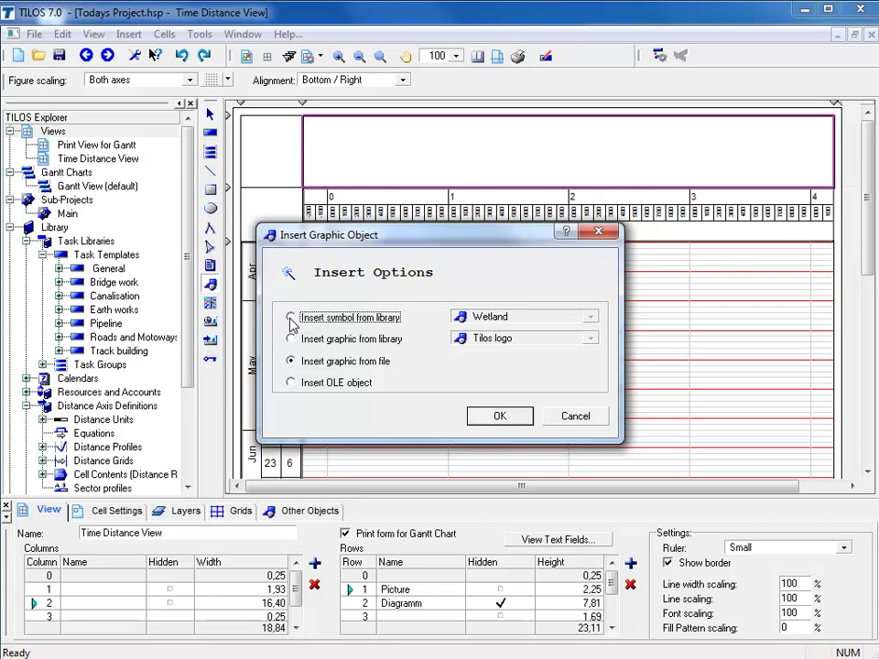
Choose 'Insert graphic from file' in the Insert Graphic Object dialog and confirm
click(291, 318)
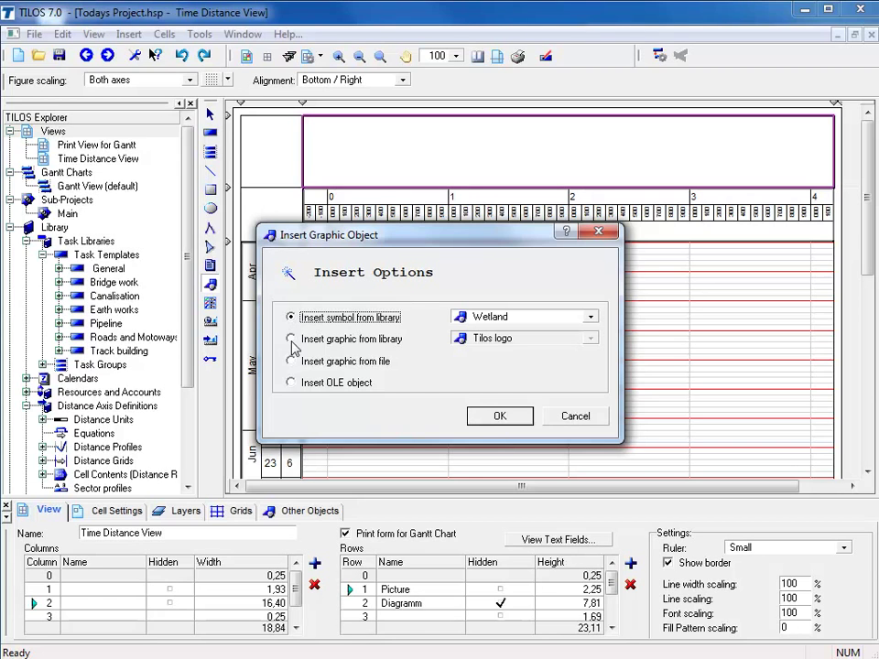
click(291, 339)
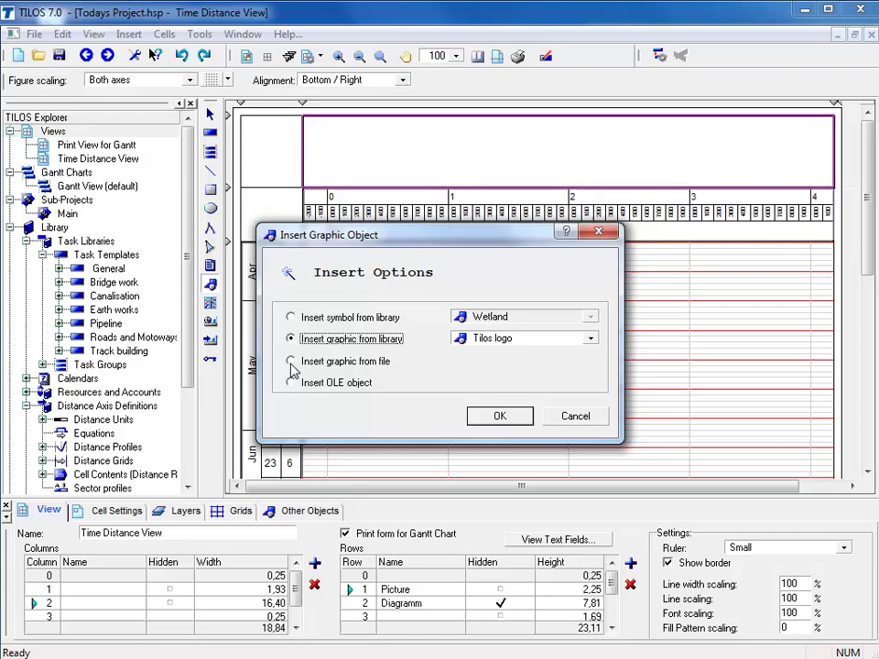
click(291, 362)
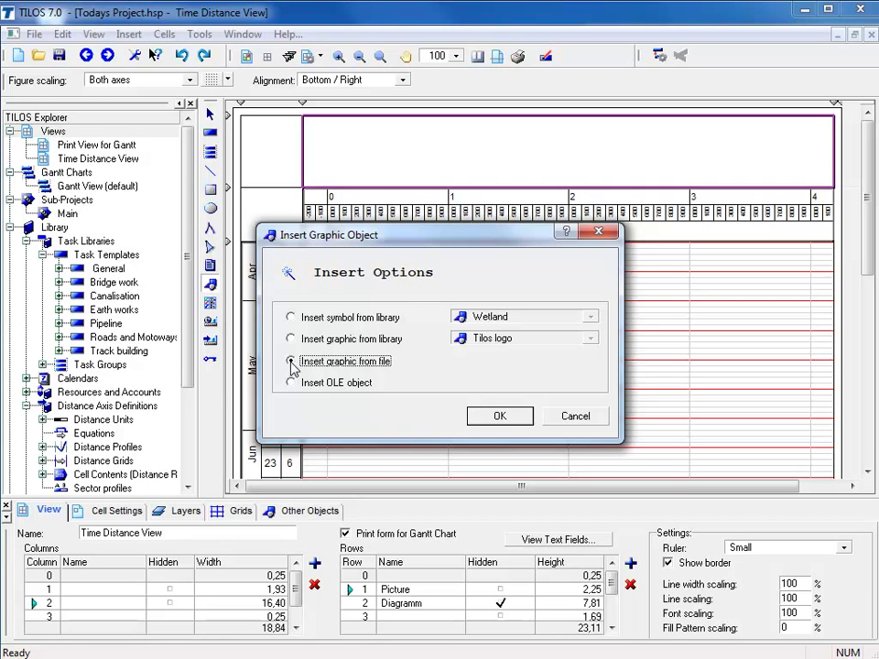
click(291, 383)
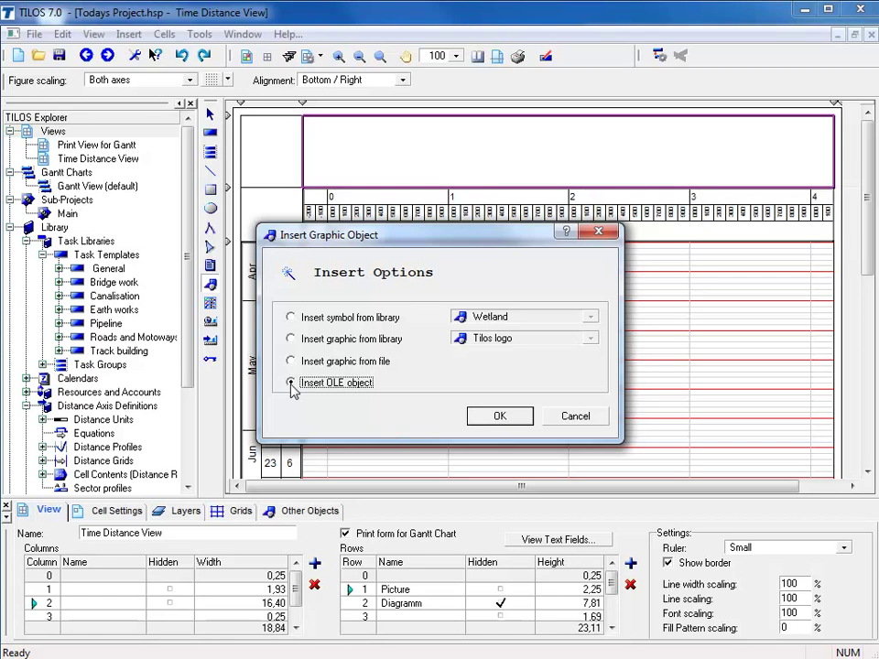
click(292, 363)
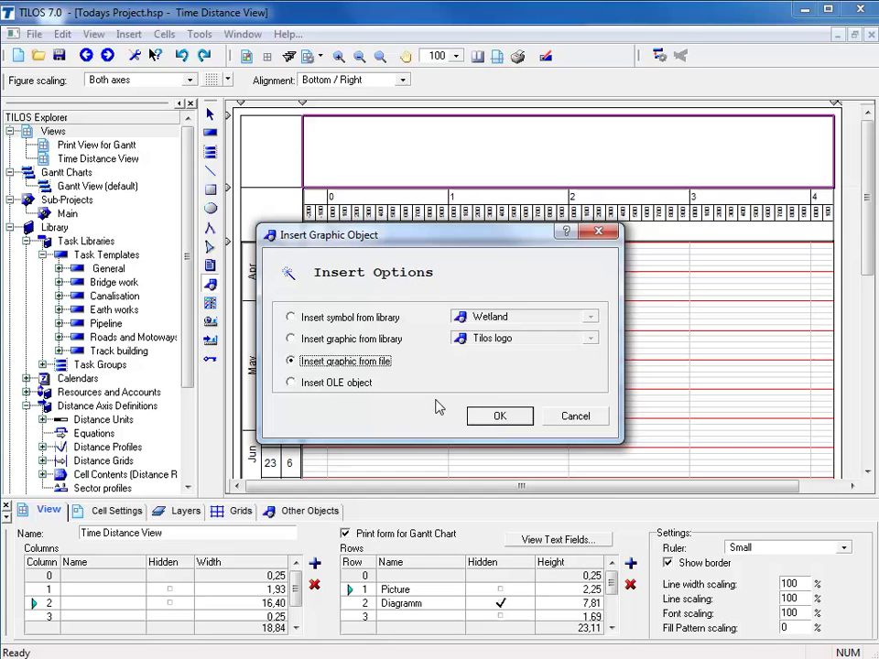
click(493, 417)
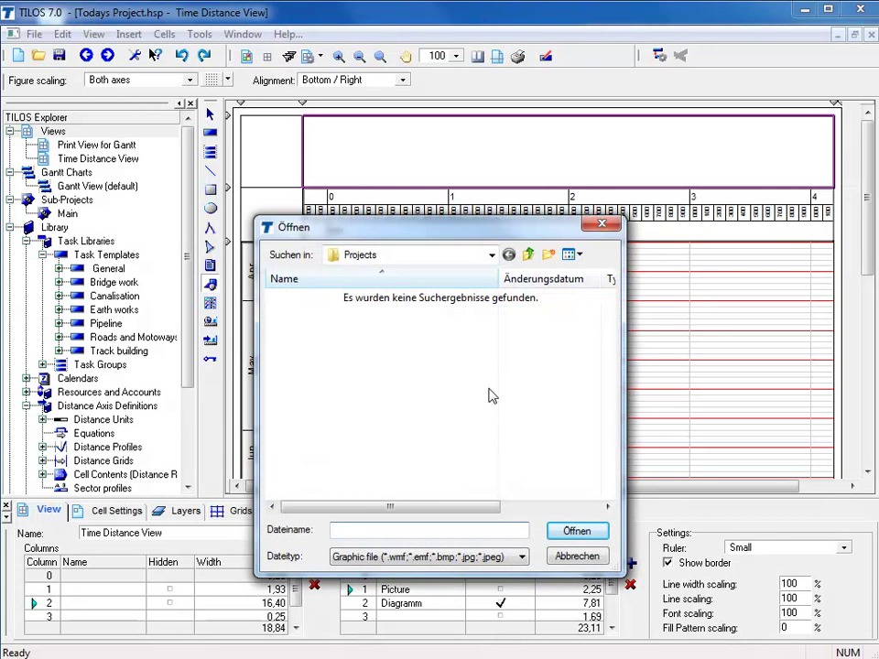
Insert Road map.jpg from the TILOS7-Data Addon folder
click(528, 259)
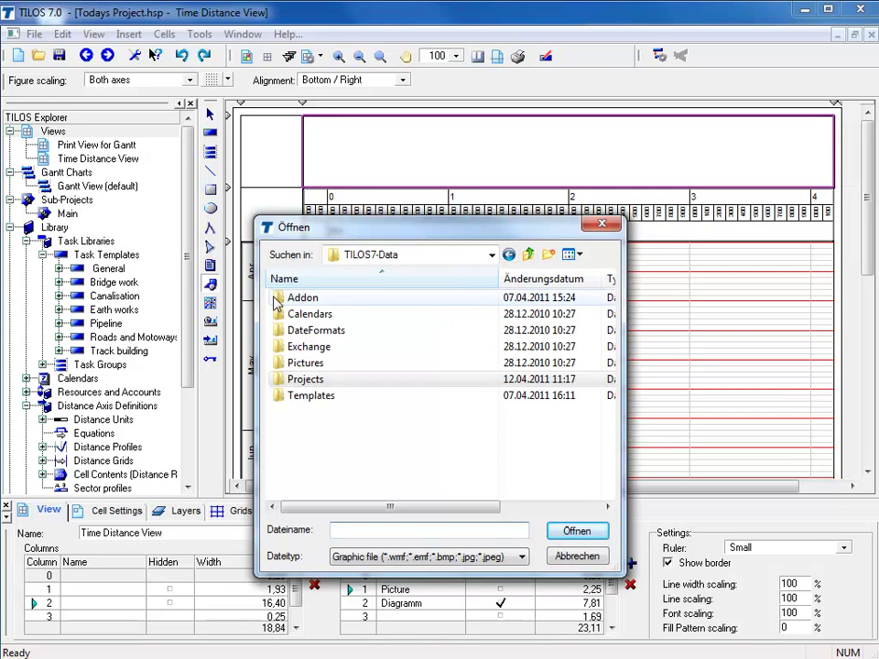
click(277, 298)
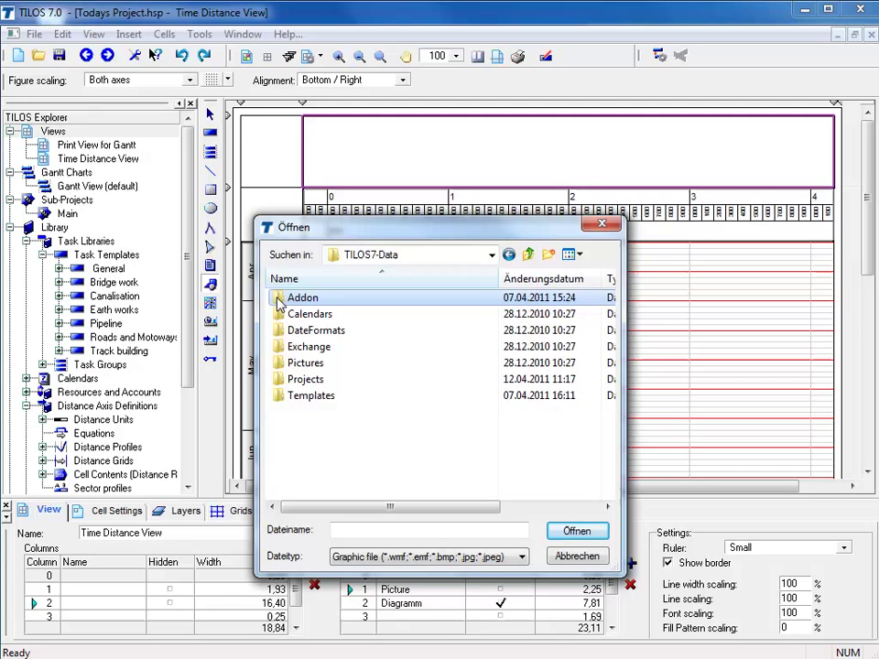
double_click(277, 302)
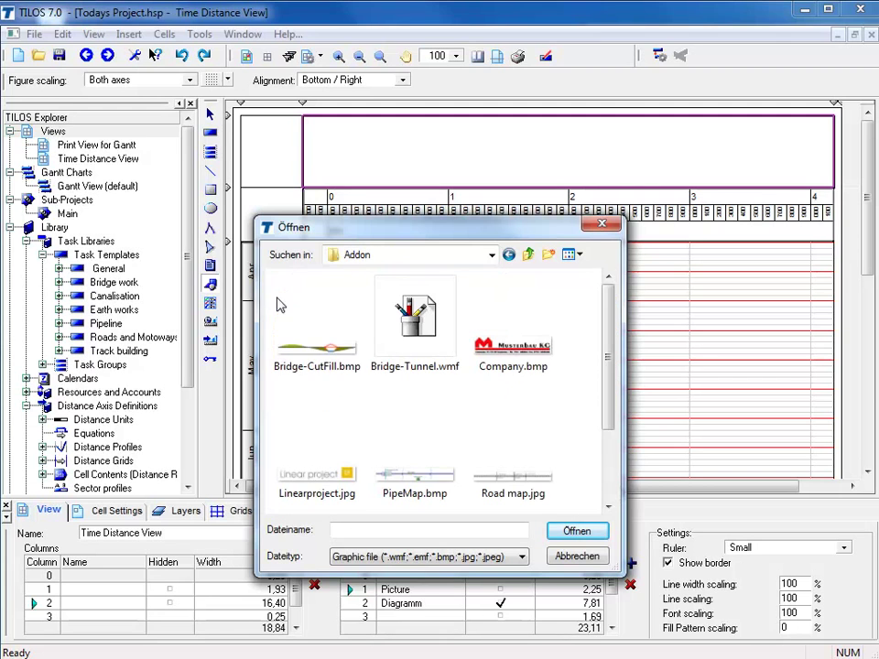
click(508, 438)
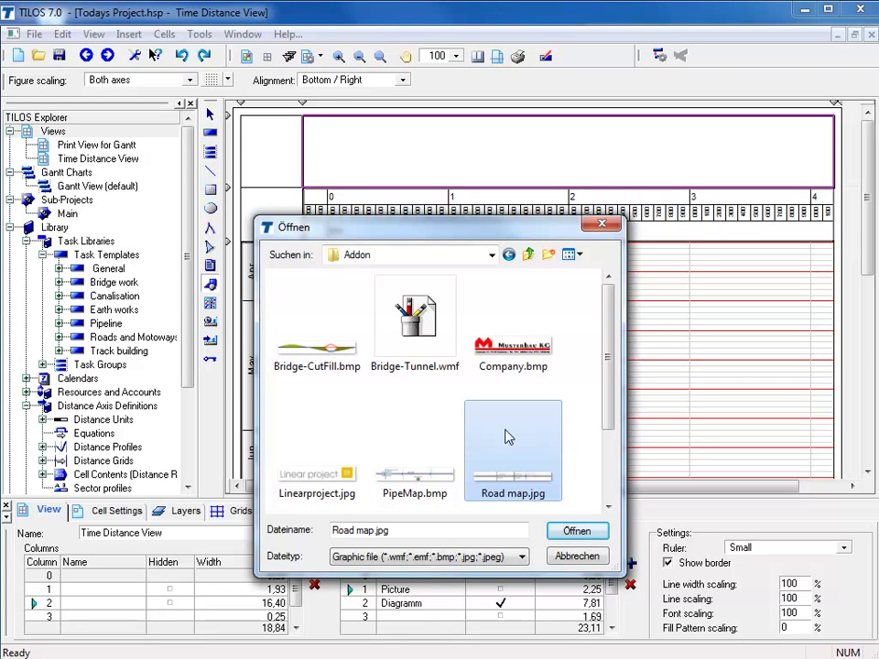
click(578, 535)
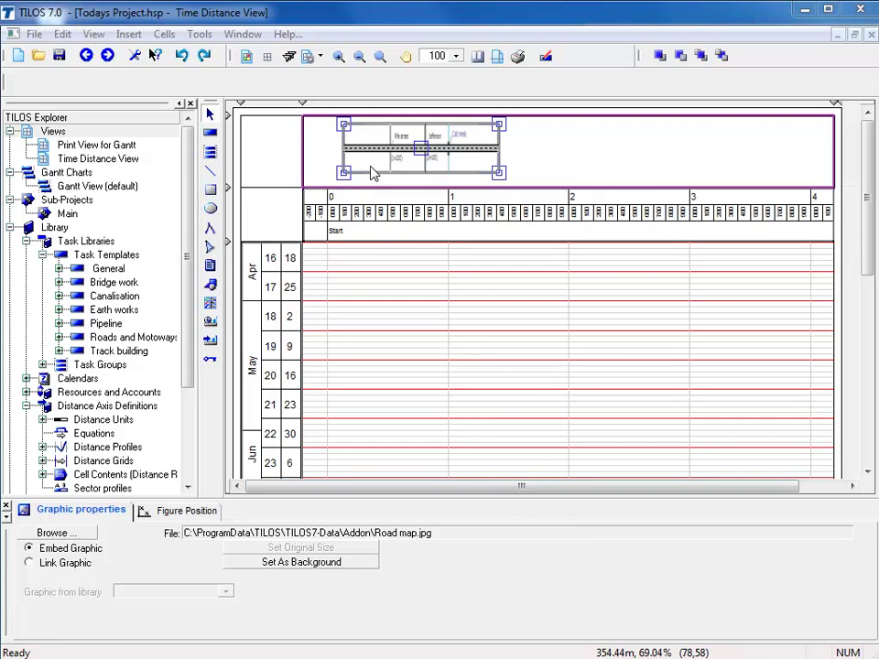
Adjust the road map graphic's height and width with its resize handles, then deselect it
drag(355, 174, 356, 180)
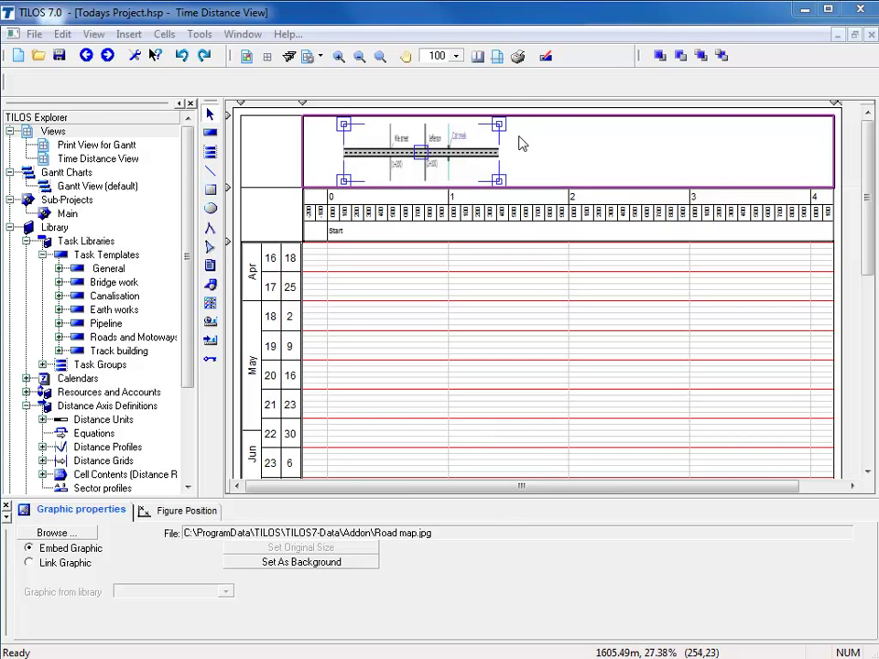
mouse_move(500, 133)
mouse_down()
mouse_move(830, 131)
mouse_move(738, 142)
mouse_up()
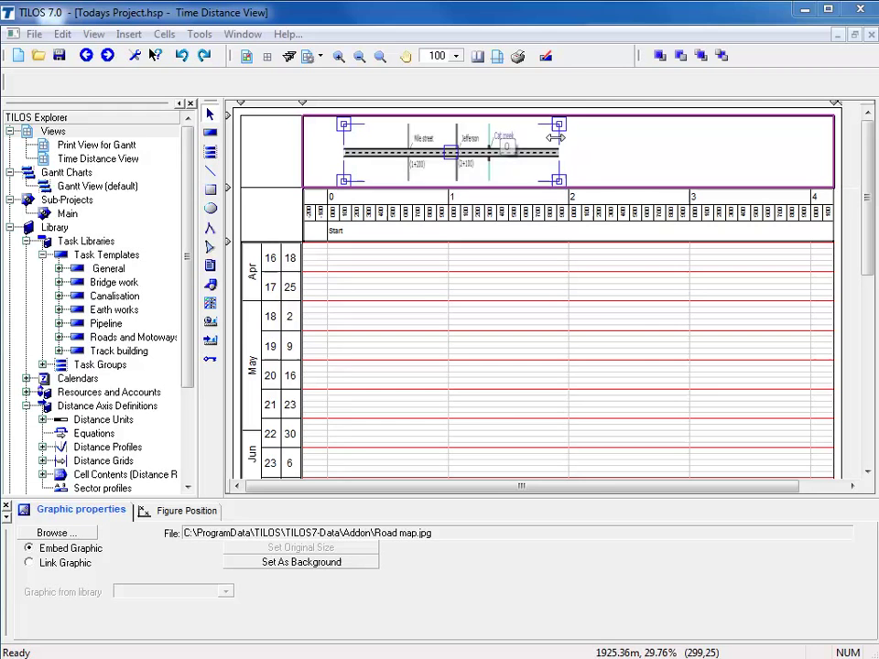
drag(555, 137, 503, 136)
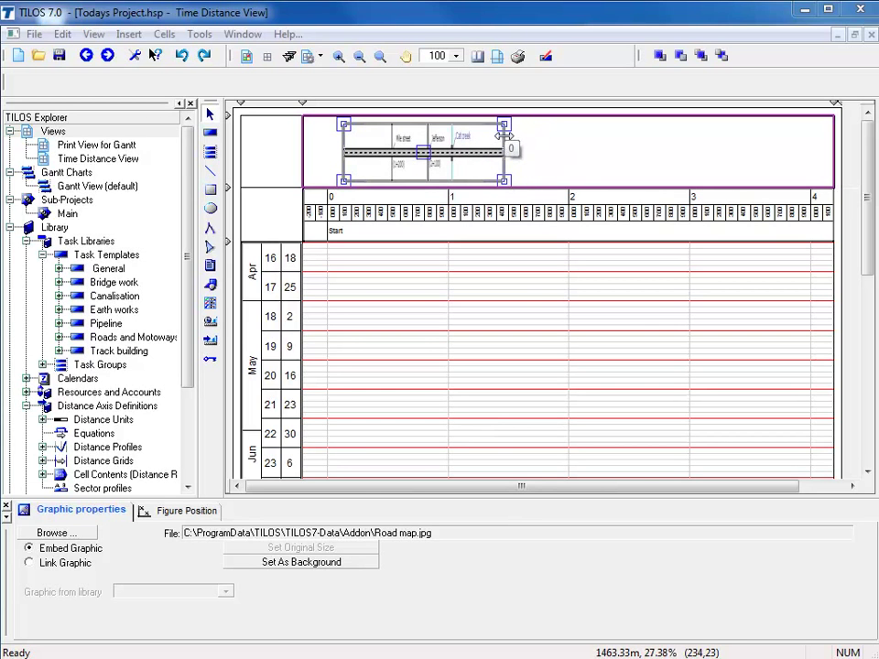
click(538, 291)
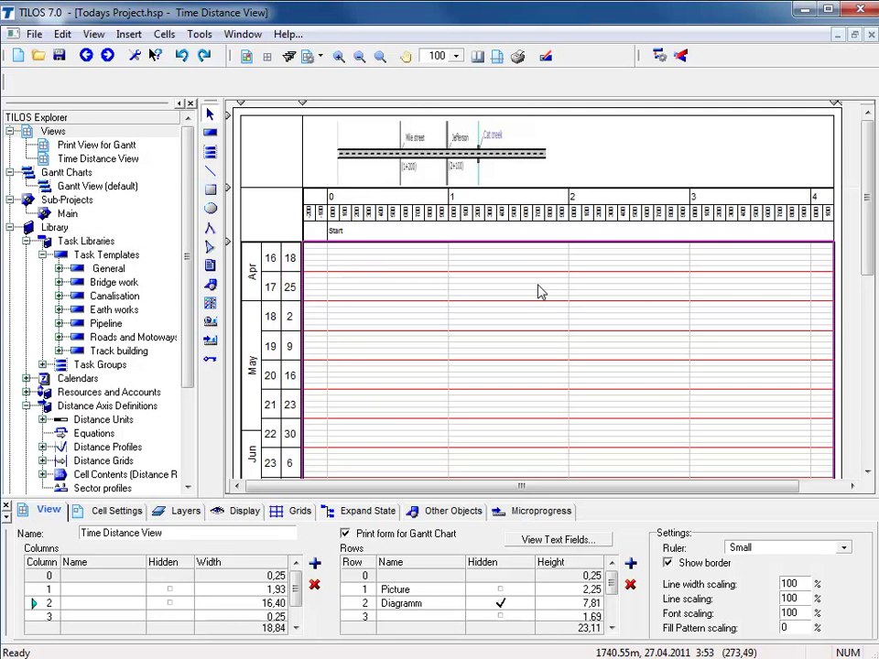
Select the road map graphic and mark the stretch between its first and second street markers
click(527, 180)
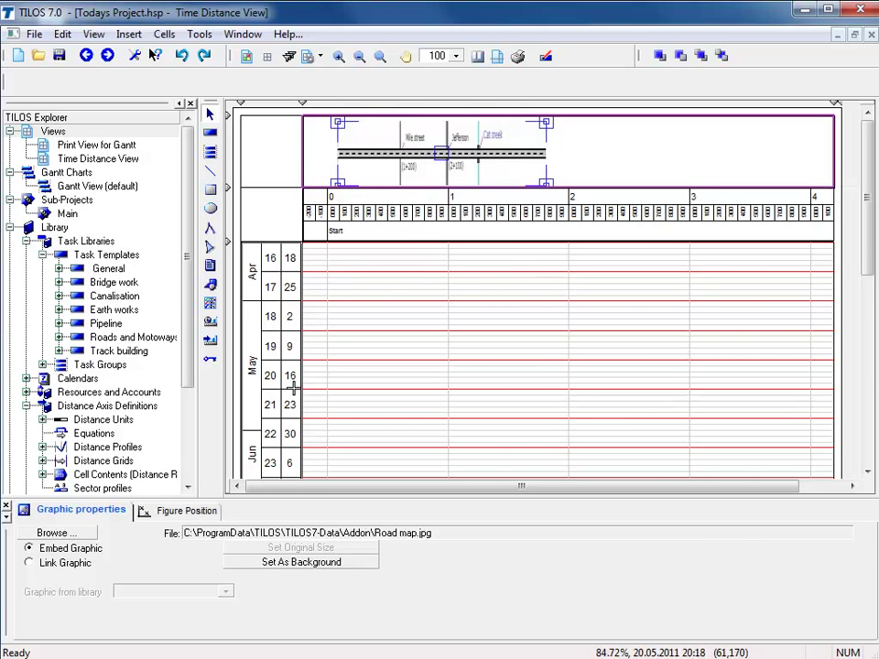
click(210, 518)
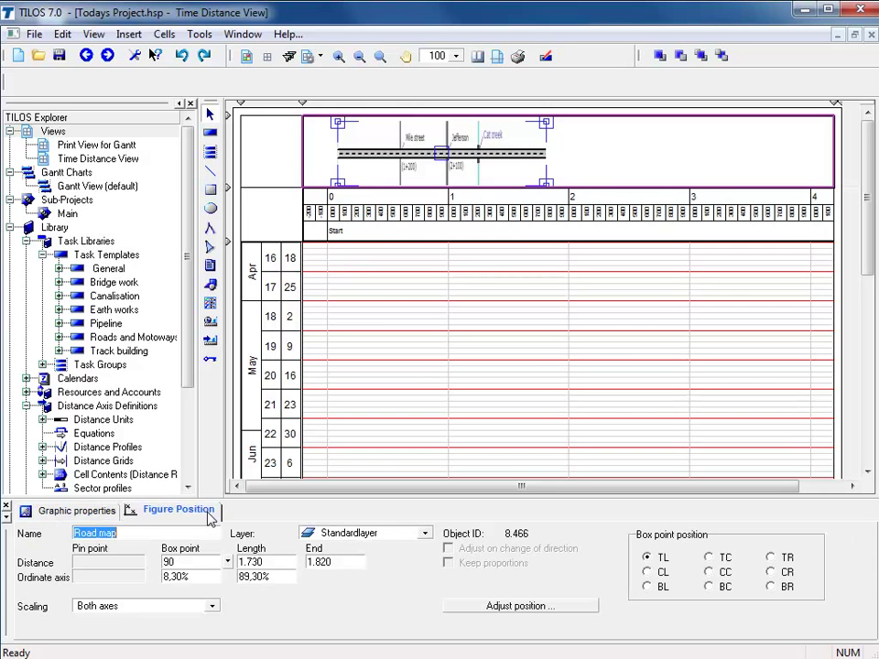
click(518, 609)
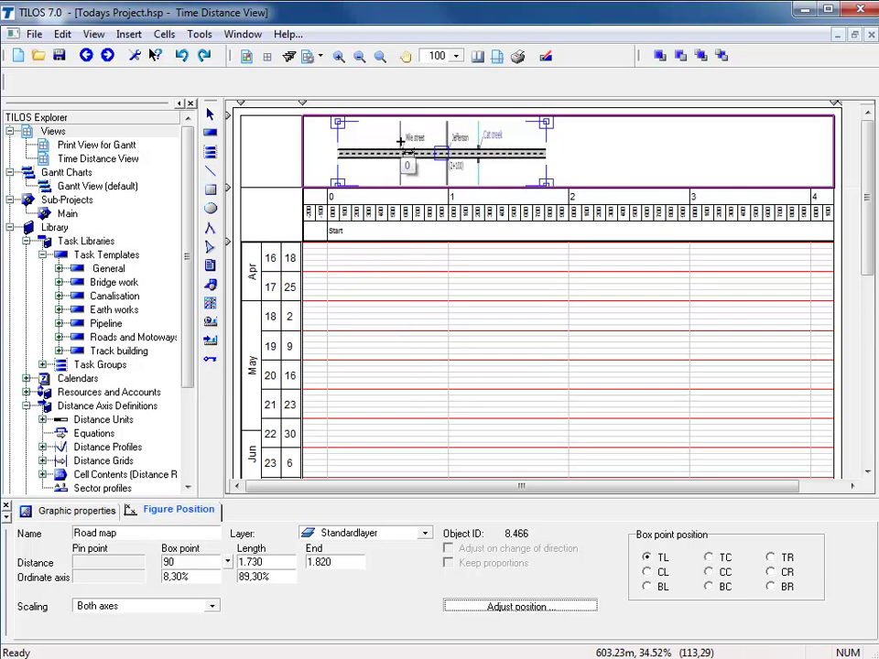
click(401, 144)
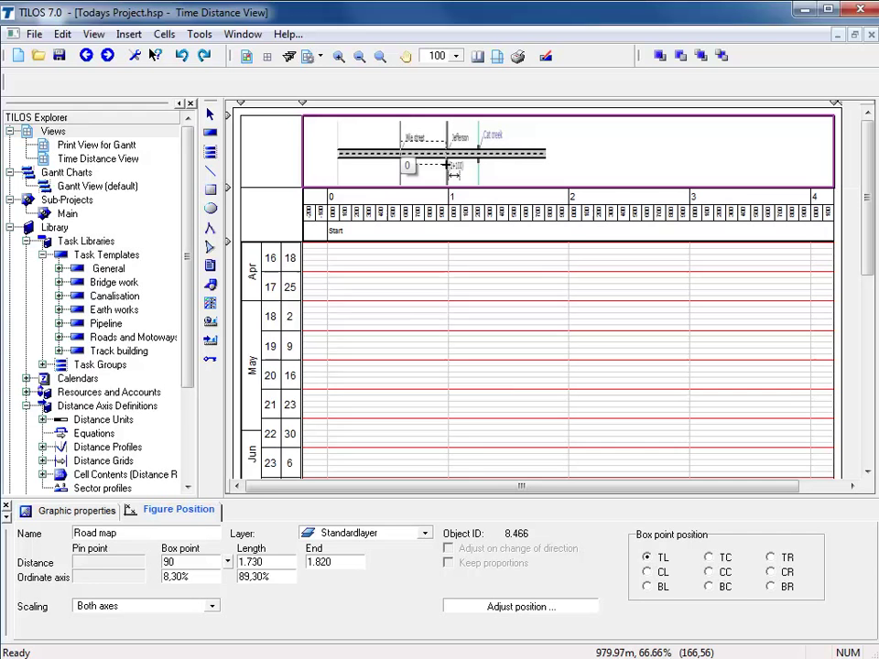
click(447, 166)
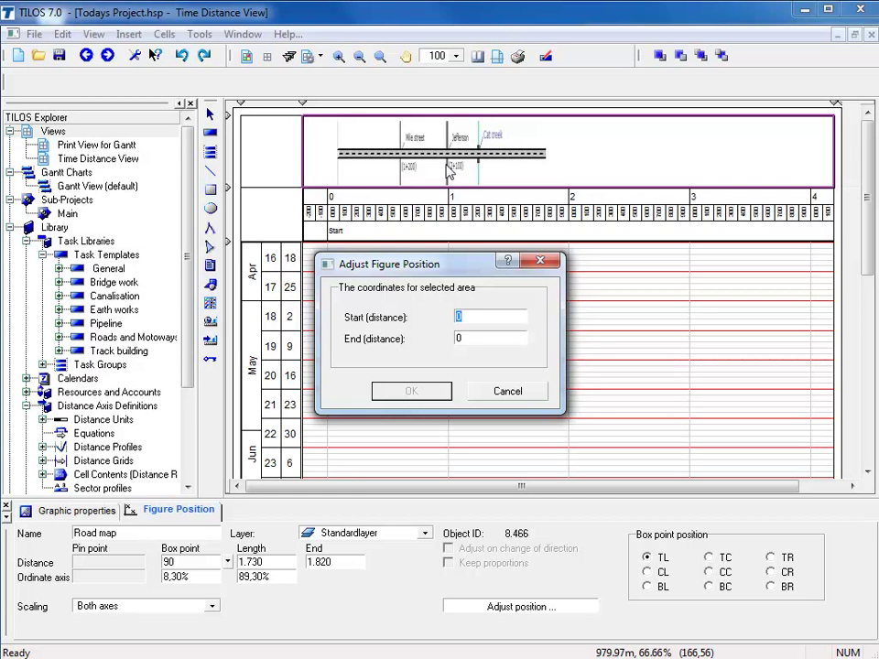
Enter start distance 1200 and end distance 2100 for the marked road map stretch
text(1200)
key(Tab)
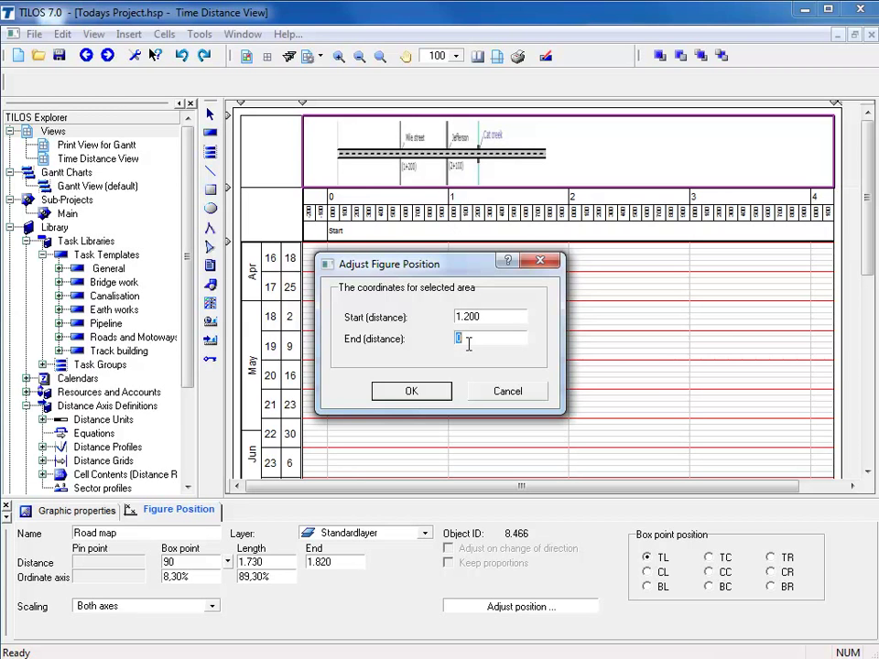
text(2100)
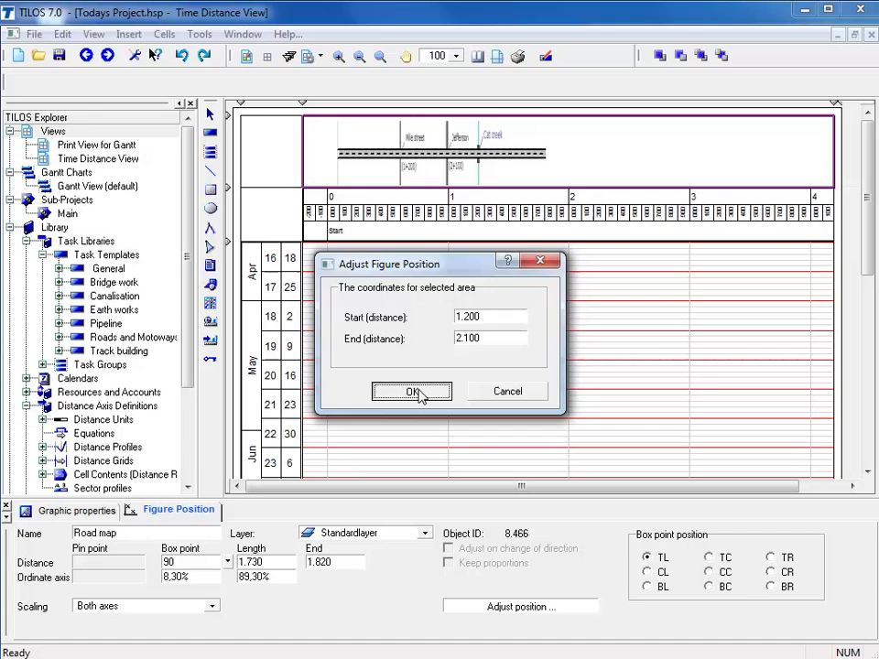
Apply the 1.200–2.100 coordinates and resize the road map to match the distance axis
click(419, 395)
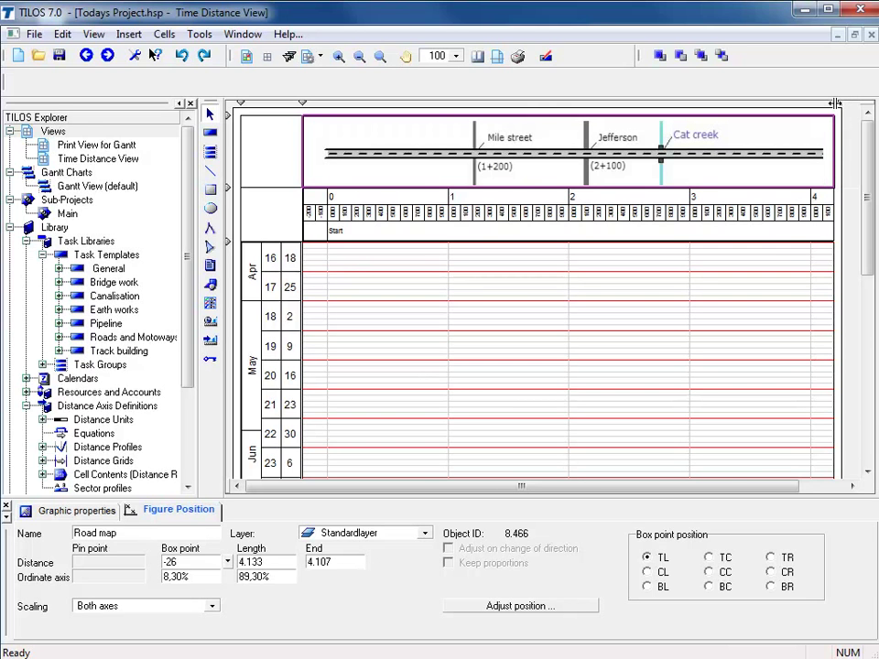
mouse_move(836, 103)
mouse_down()
mouse_move(655, 133)
mouse_move(807, 137)
mouse_move(860, 151)
mouse_up()
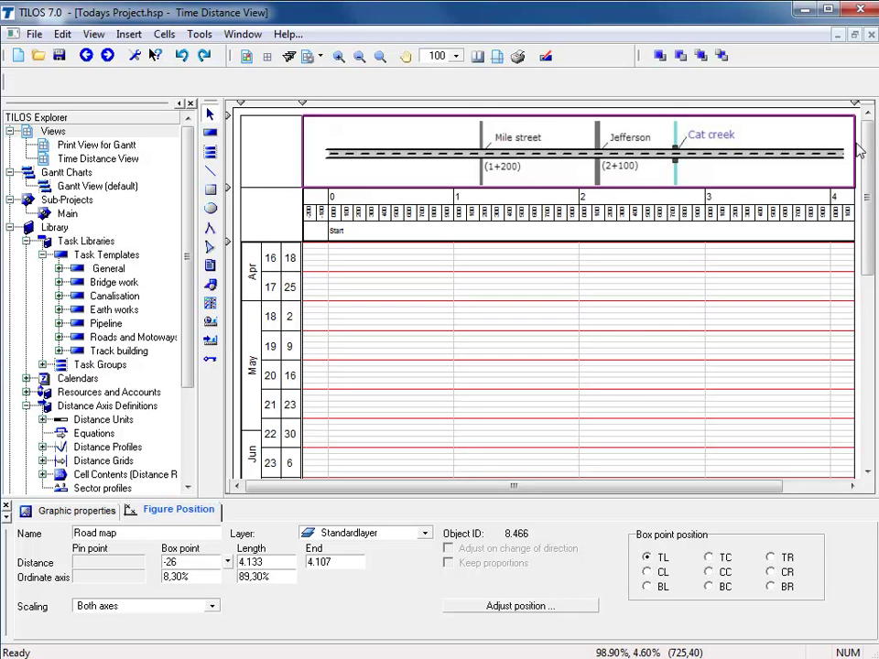
Change the time-distance chart's Start Distance from -200 to 1.000
click(623, 399)
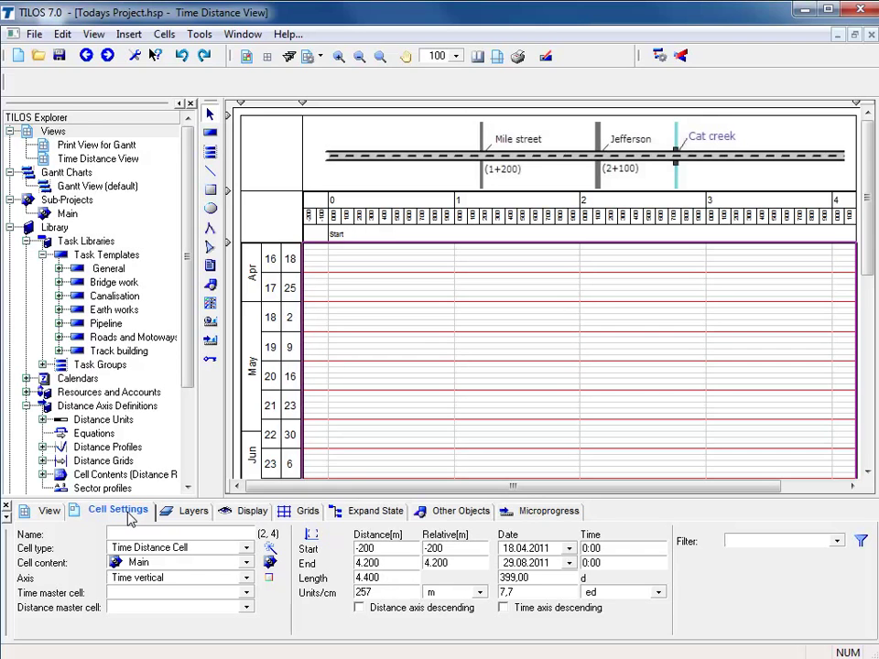
double_click(375, 548)
text(1.00)
text(0)
key(Return)
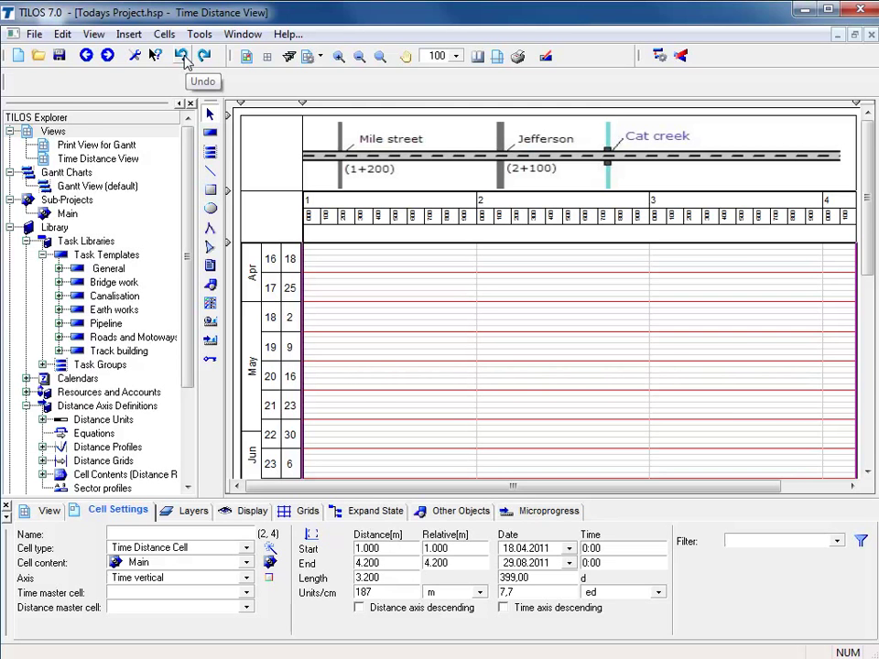
Undo the start distance change and select the distance ruler to show its scales
click(182, 56)
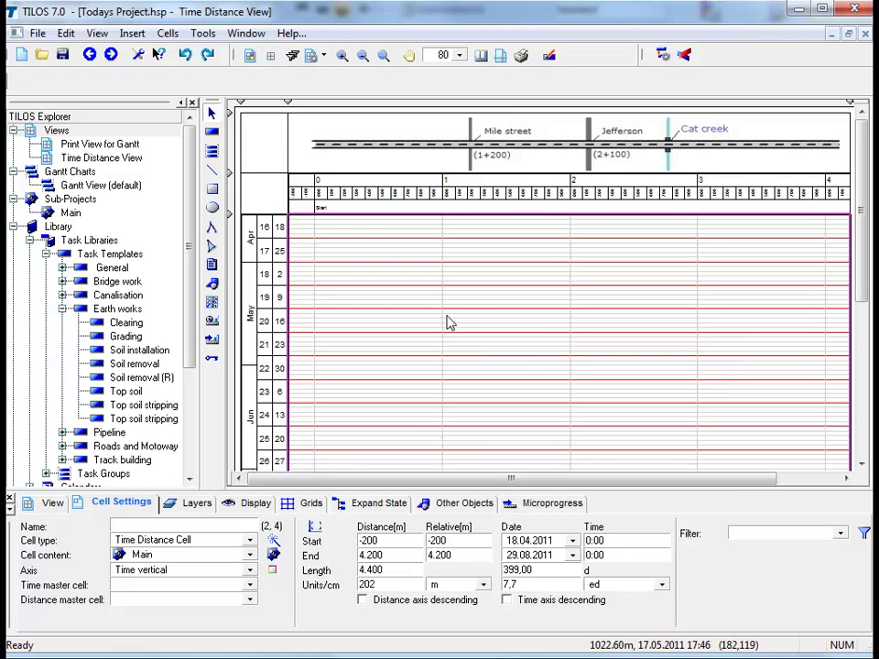
click(514, 200)
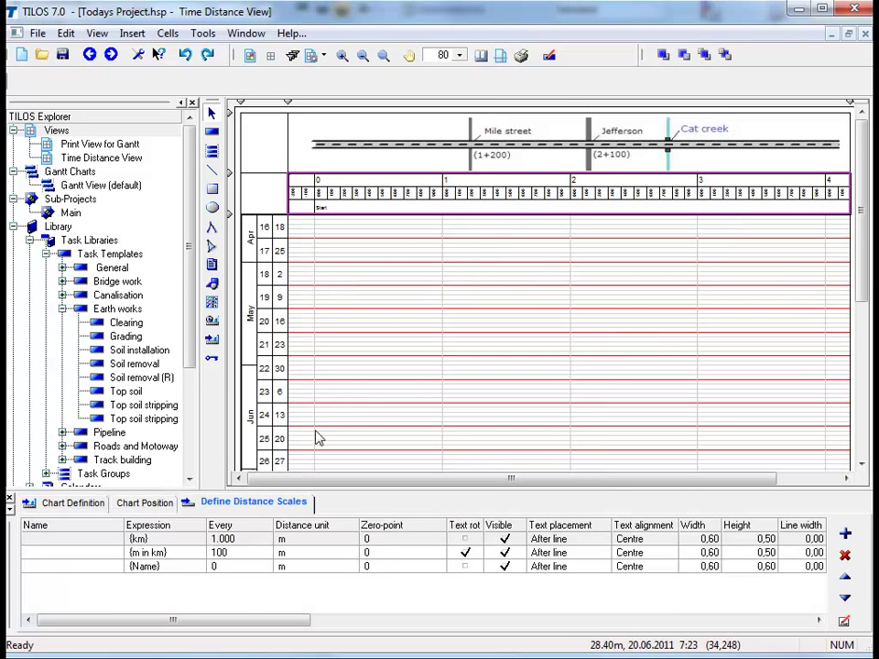
Open the Distance Scale Line Properties for the {Name} scale line
click(270, 504)
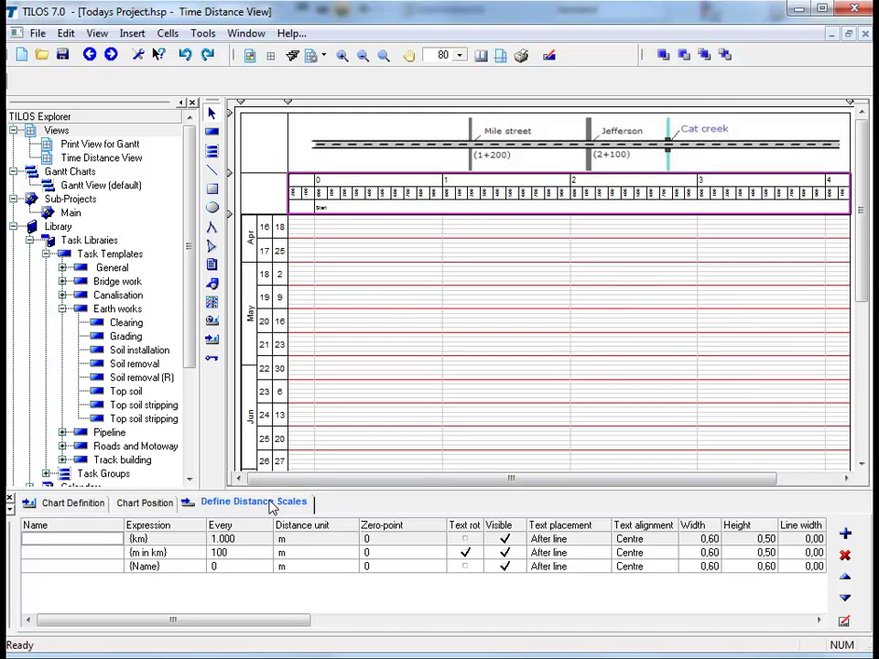
double_click(95, 567)
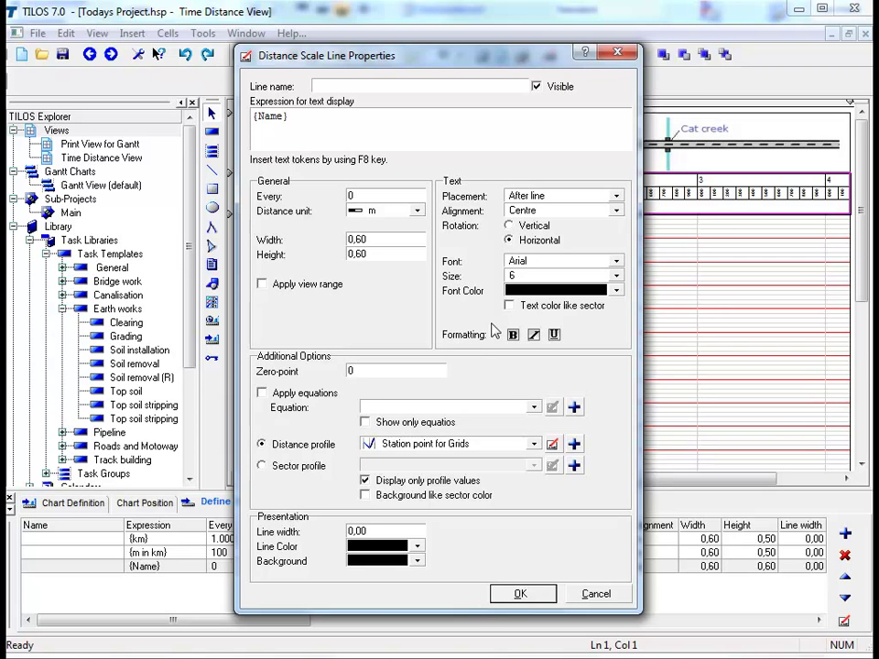
Open the linked Station point for Grids distance profile for editing
click(552, 445)
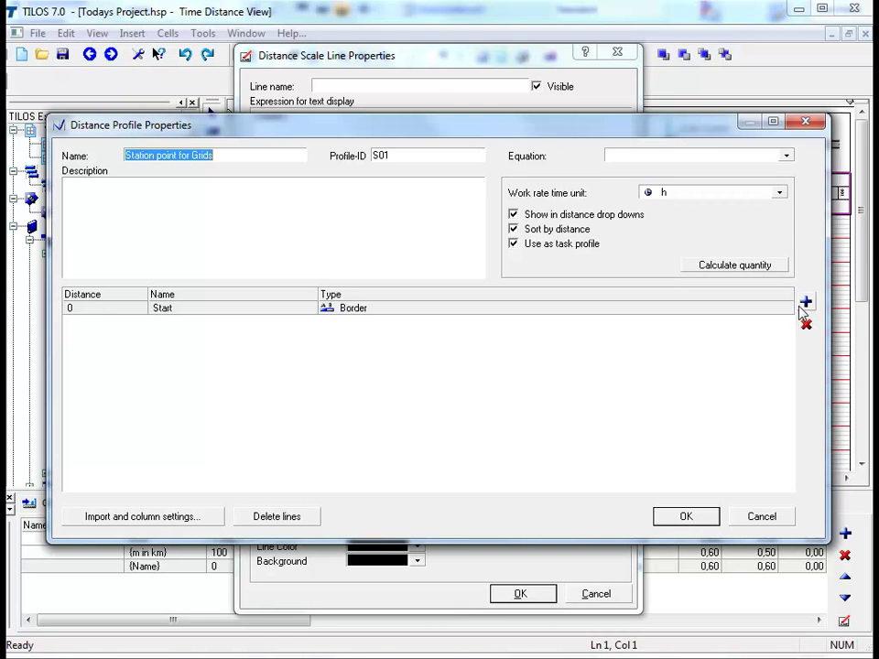
Open the import and column settings of the Station point for Grids profile
click(147, 518)
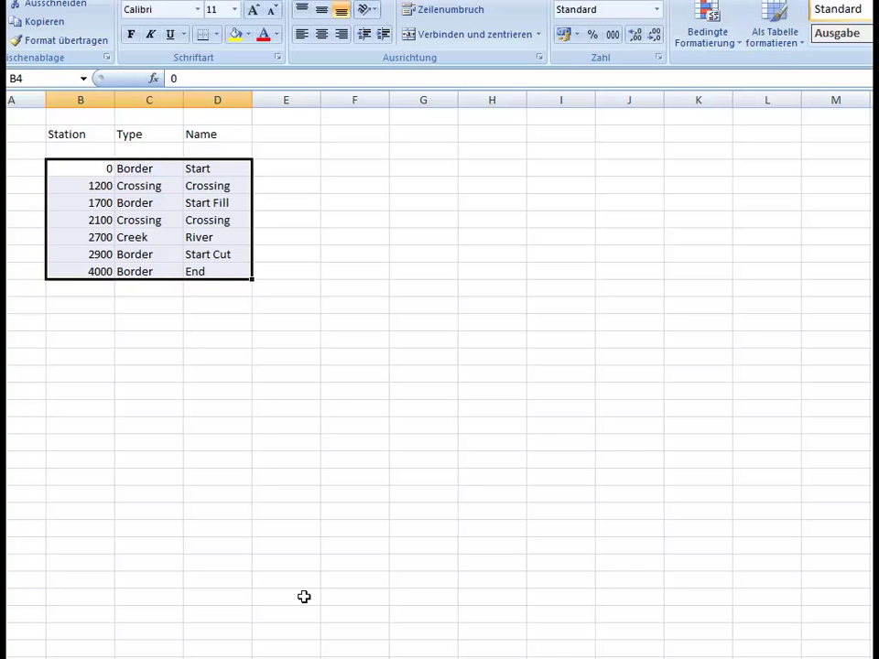
Copy the seven station-point rows (B4:D10) in Excel to the clipboard
key(ctrl+c)
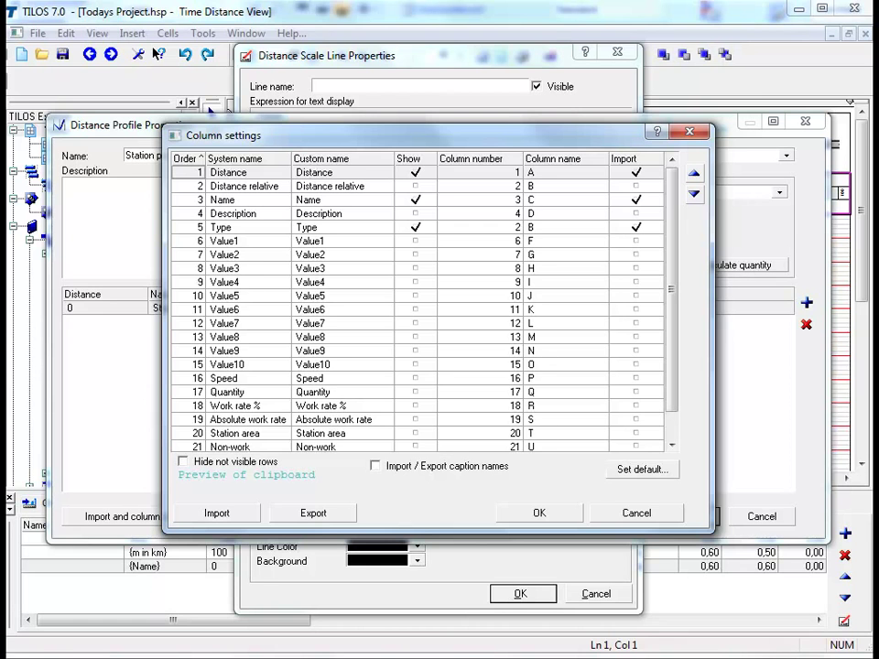
Import the copied stations, Start at 0 through End at 4.000, into the profile
click(229, 515)
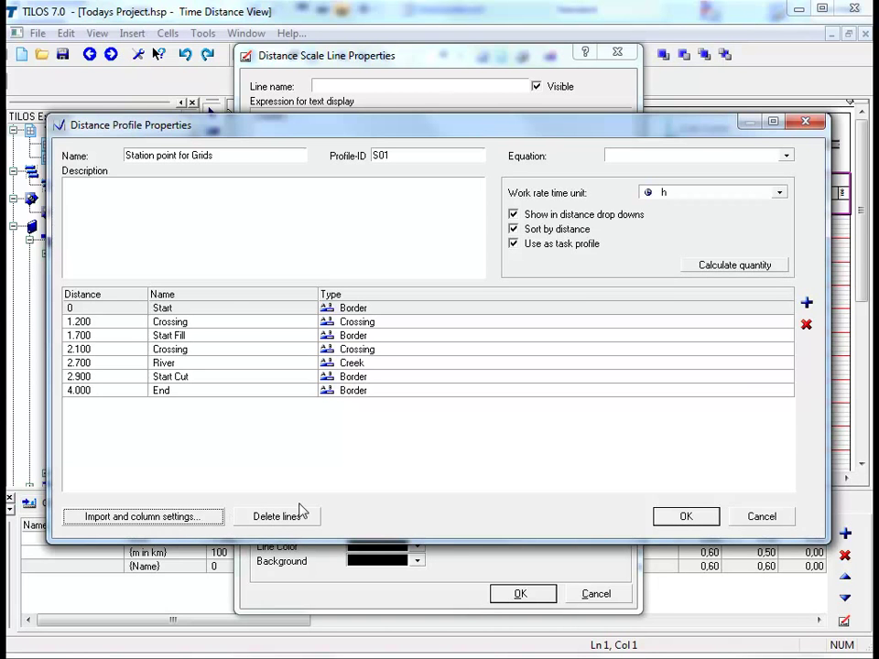
Confirm the distance profile and scale line settings so the seven stations appear with grid lines
click(717, 516)
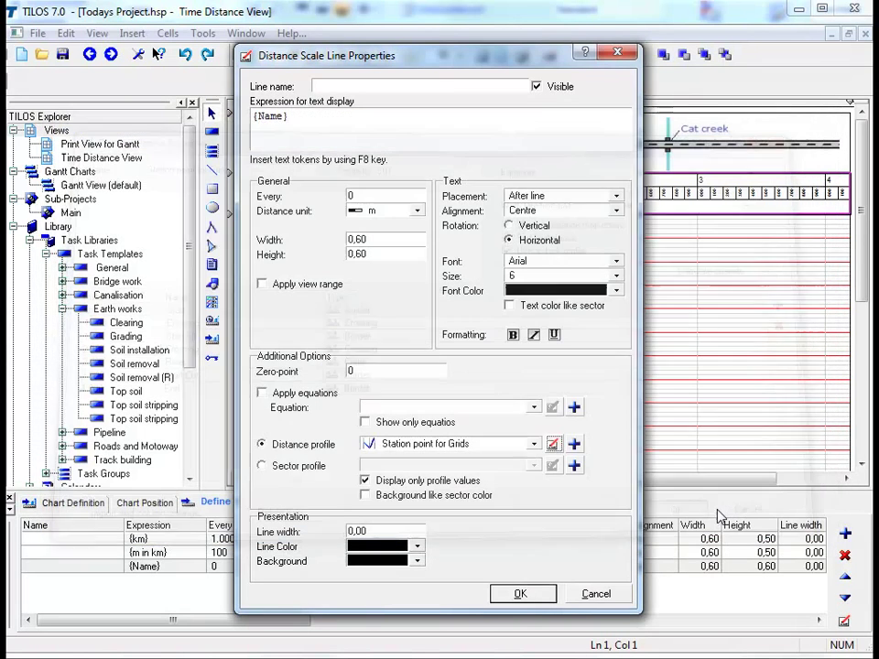
click(539, 595)
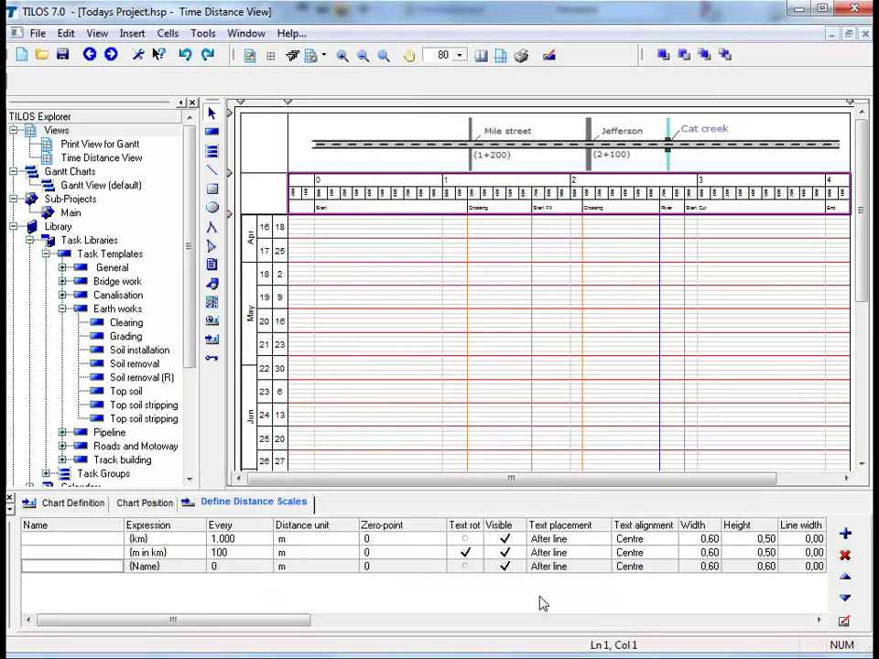